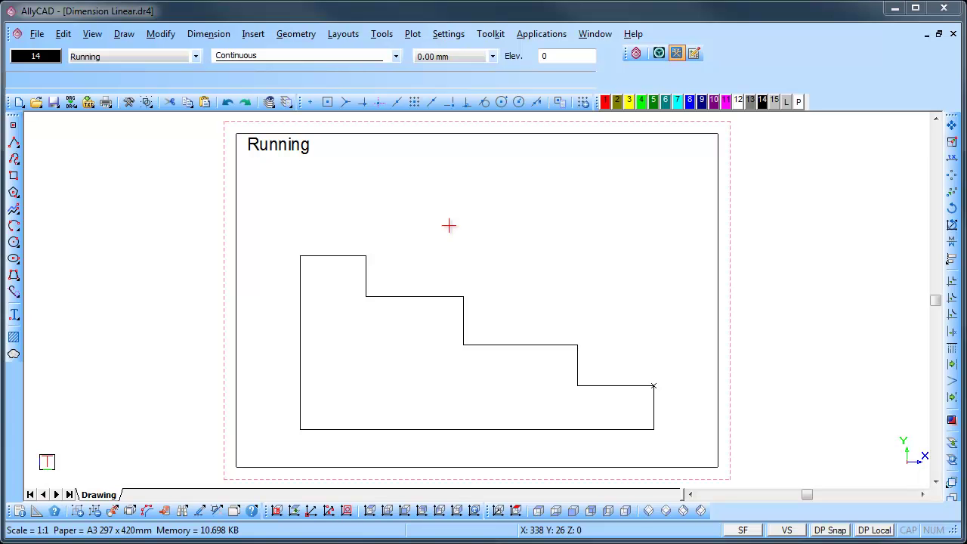
# - Check the dimension style settings and keep the STANDARD dimension style
pyautogui.click(219, 36)
pyautogui.moveTo(230, 58)
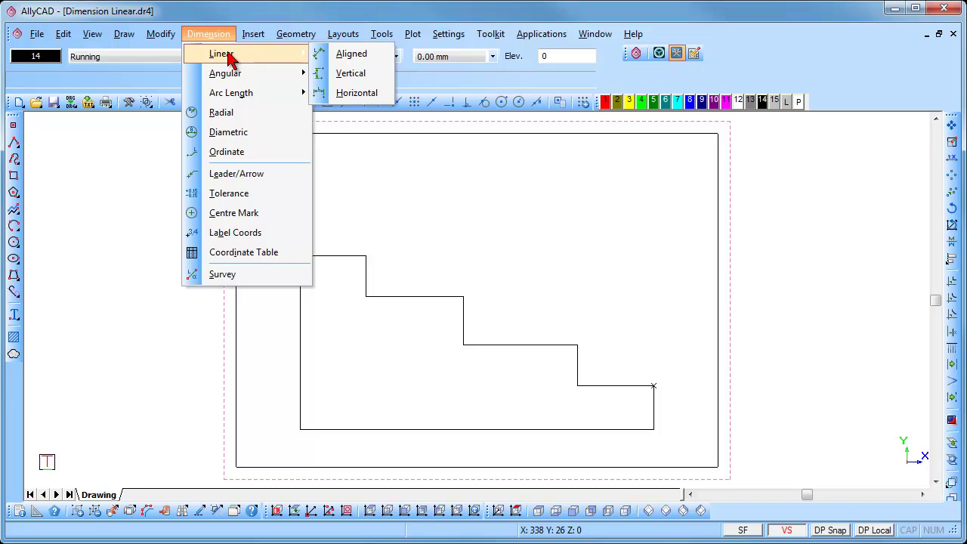
pyautogui.click(463, 178)
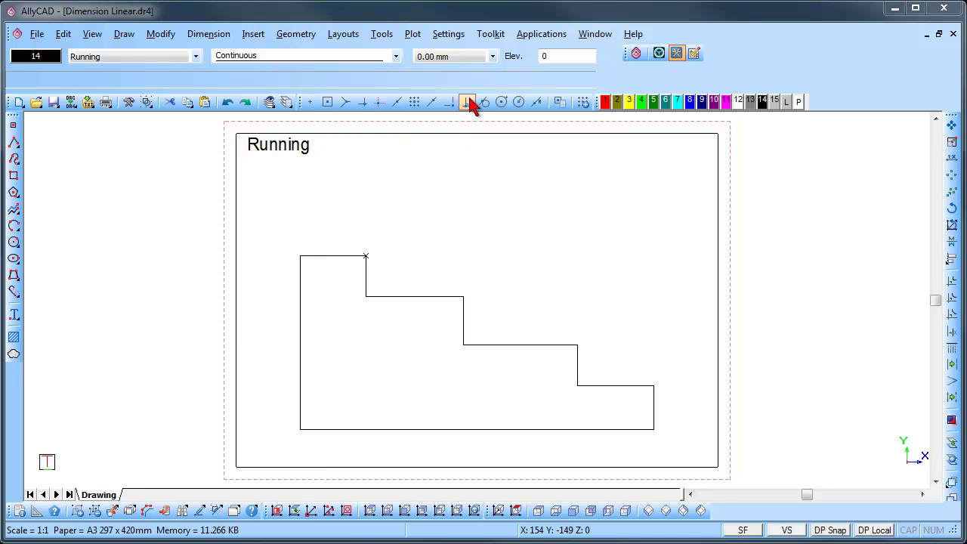
pyautogui.click(463, 42)
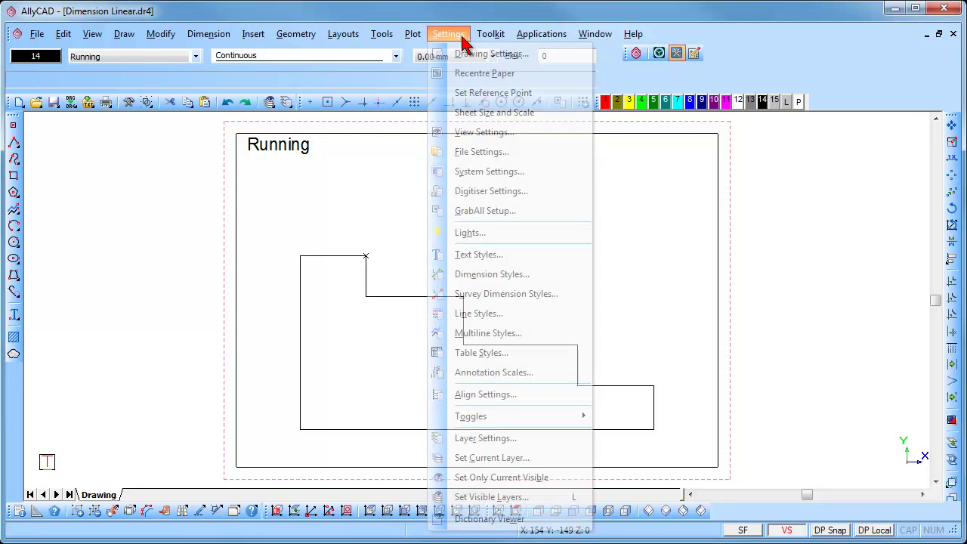
pyautogui.click(489, 277)
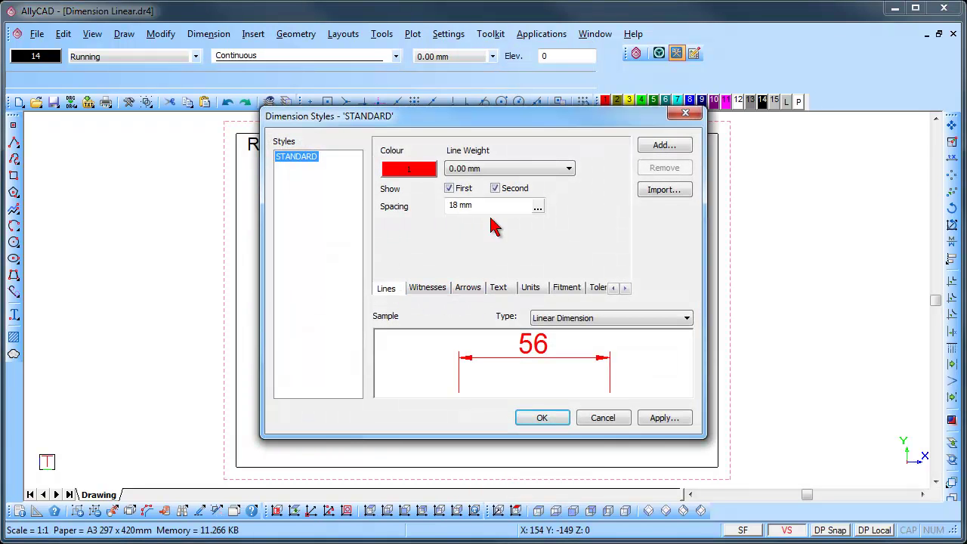
pyautogui.click(561, 418)
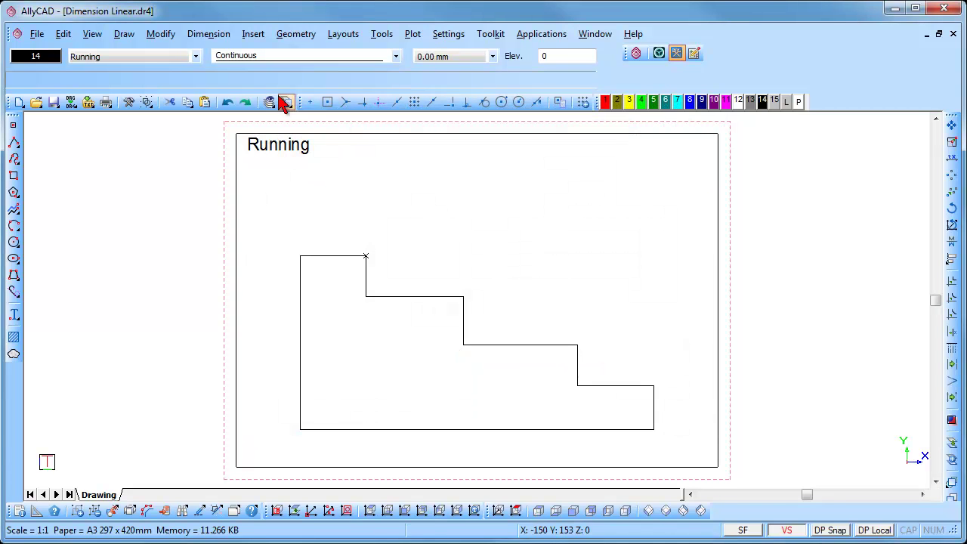
# - Add running horizontal dimensions 54, 135, 230 and 293 from the profile's left edge
pyautogui.click(217, 34)
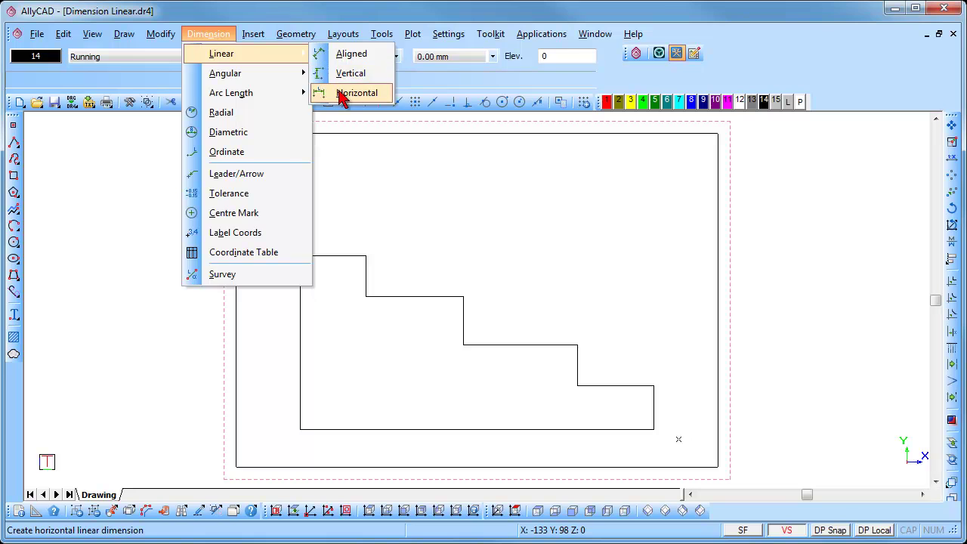
pyautogui.click(336, 92)
pyautogui.click(282, 75)
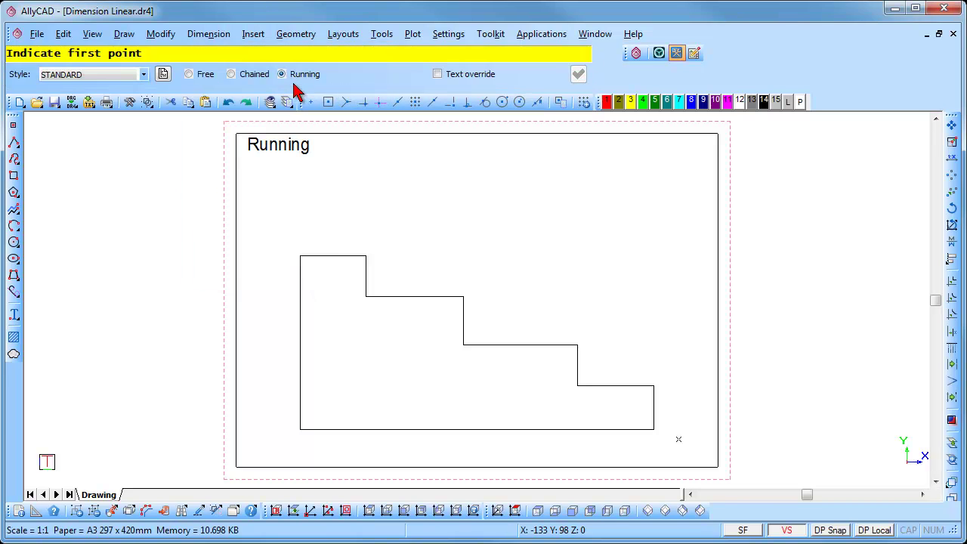
pyautogui.click(317, 215)
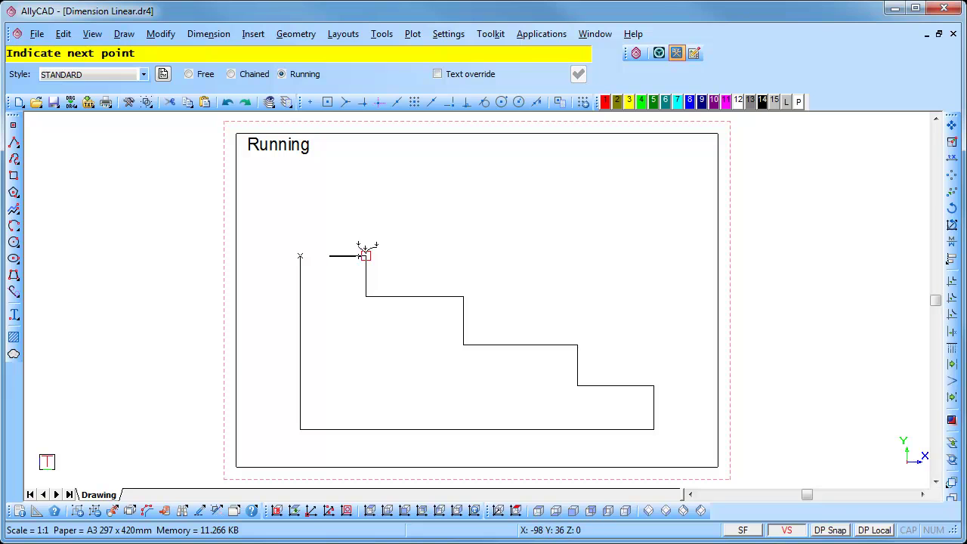
pyautogui.click(365, 256)
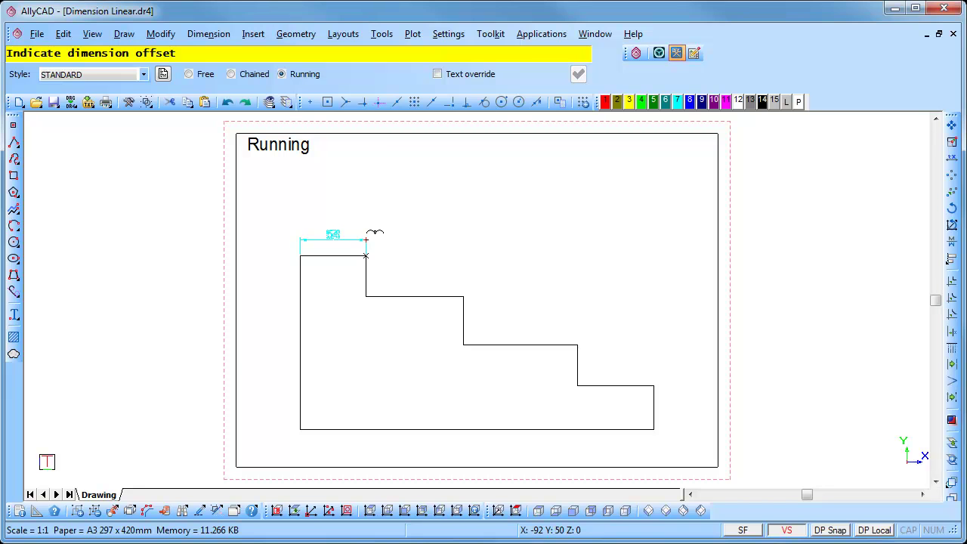
pyautogui.click(366, 240)
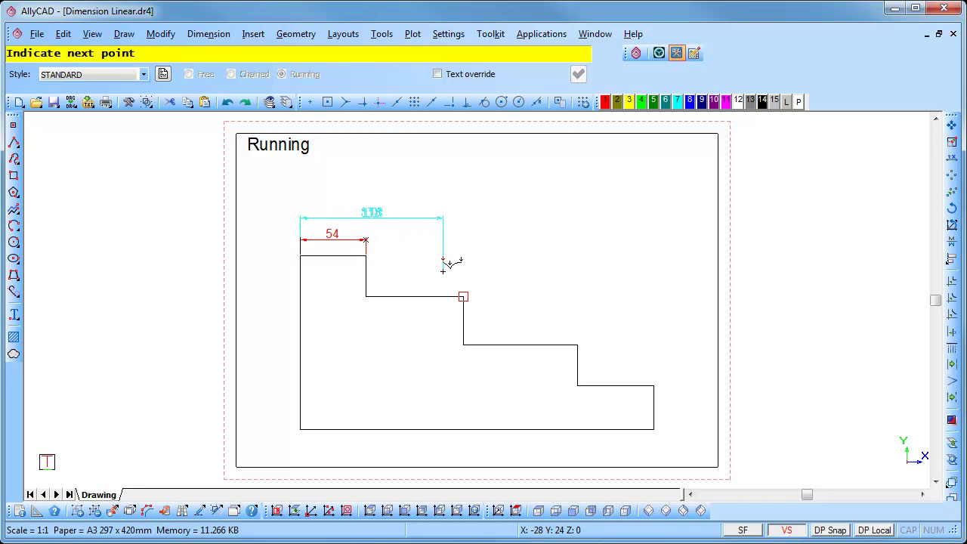
pyautogui.click(462, 293)
pyautogui.click(565, 311)
pyautogui.click(649, 355)
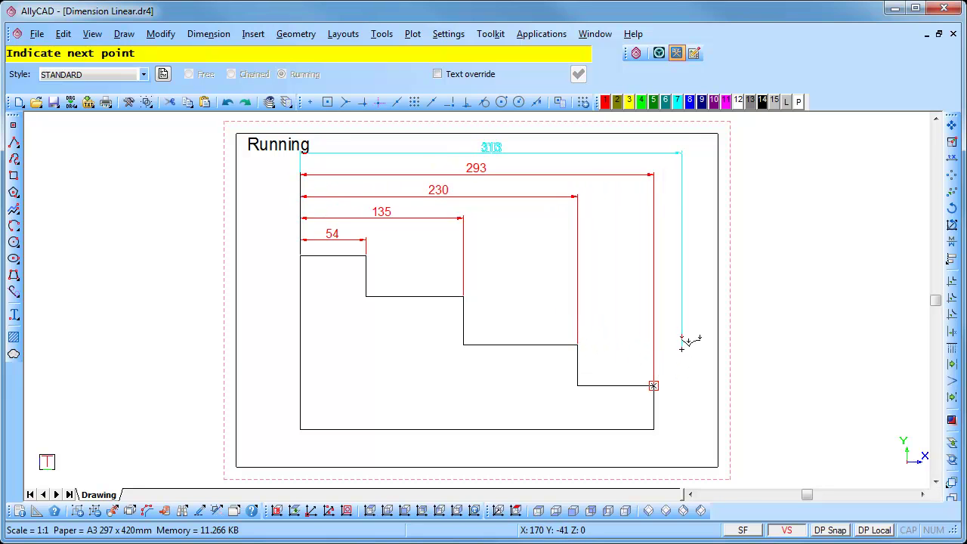
pyautogui.rightClick(682, 346)
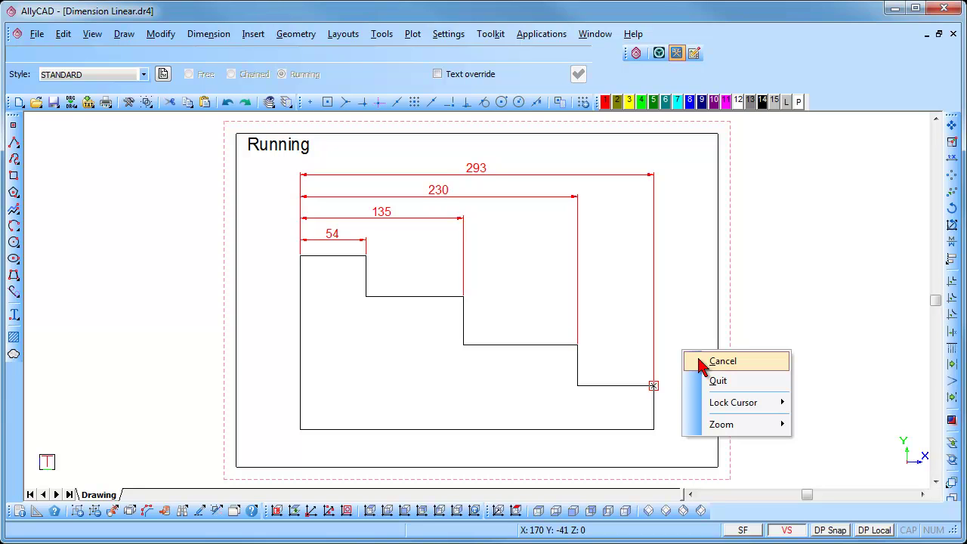
pyautogui.click(702, 381)
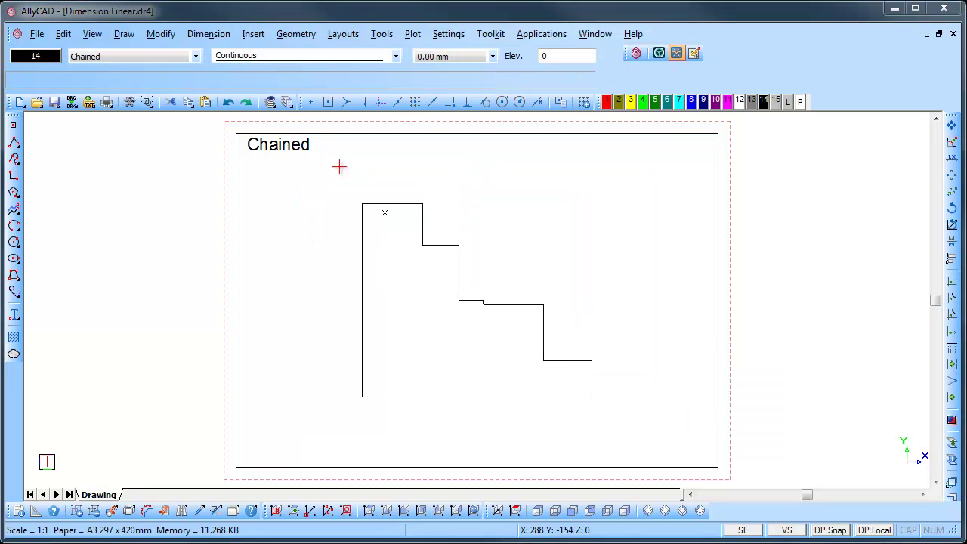
# - Dimension the profile's right side bottom to top with vertical chained dimensions 30, 46, 446 and 34
pyautogui.click(217, 36)
pyautogui.moveTo(237, 65)
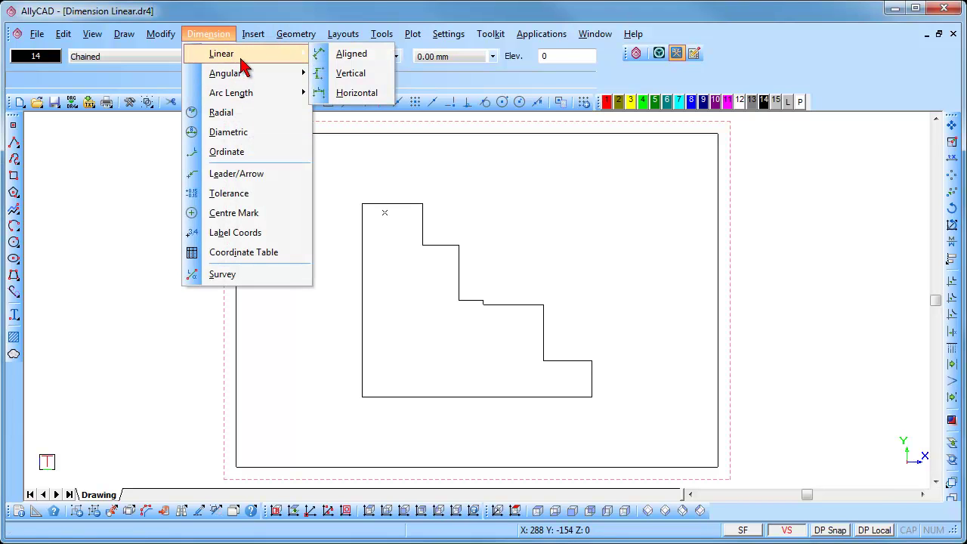
pyautogui.click(339, 73)
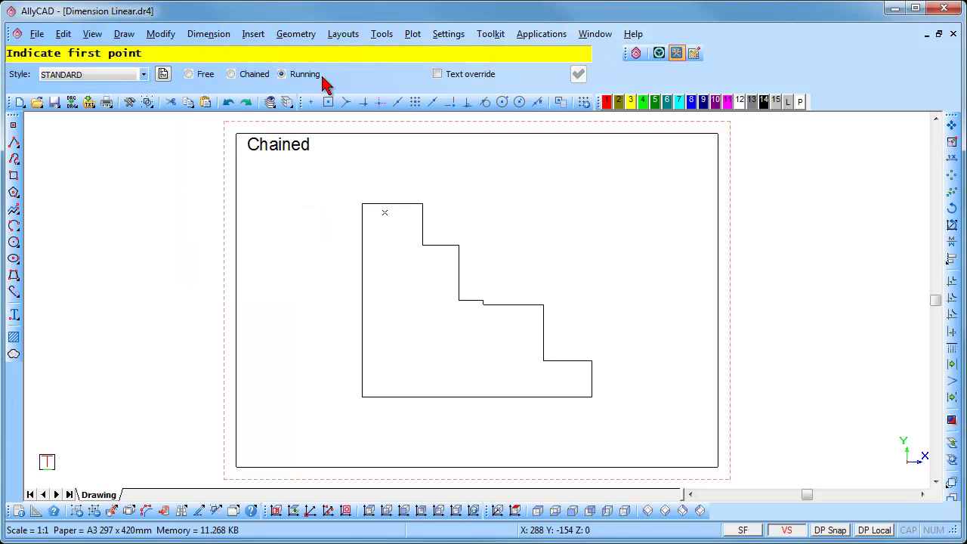
pyautogui.click(231, 74)
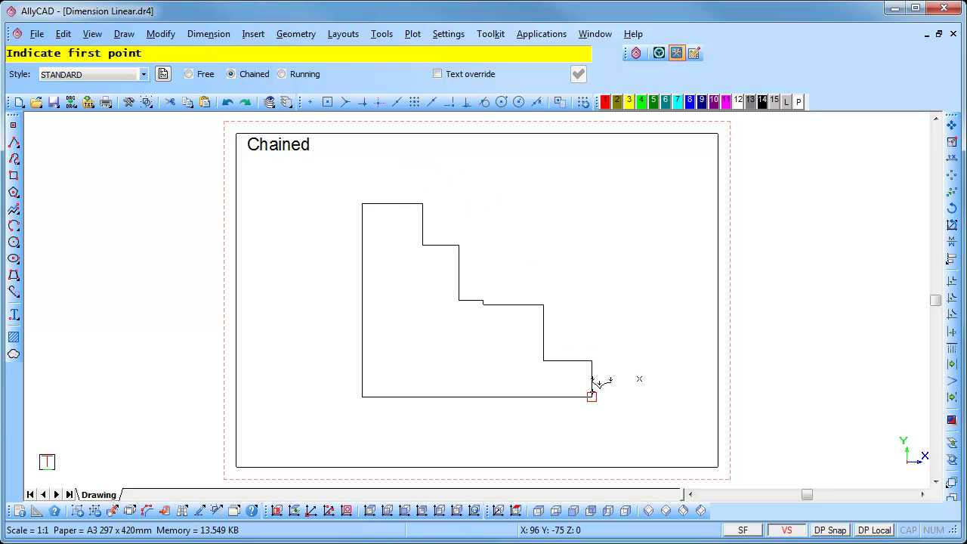
pyautogui.click(592, 396)
pyautogui.click(592, 361)
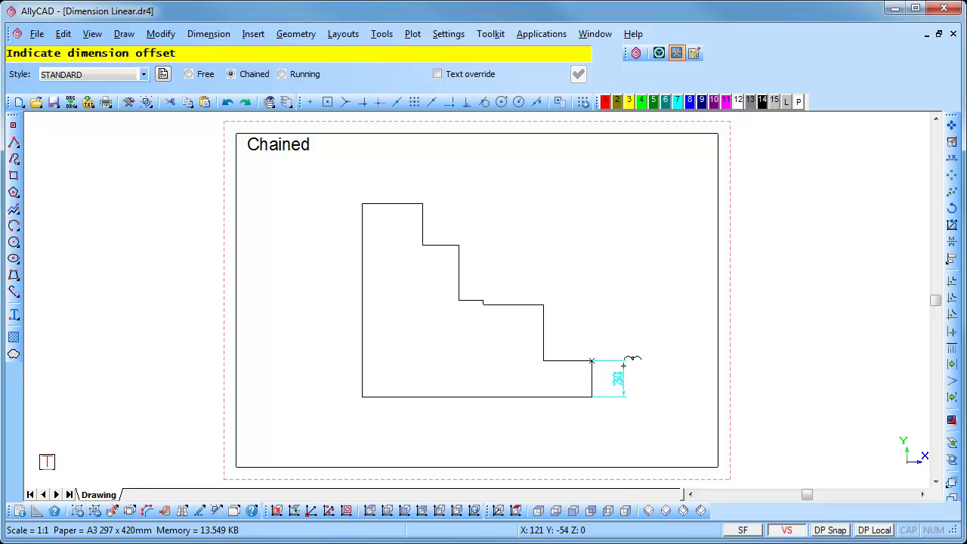
pyautogui.click(626, 361)
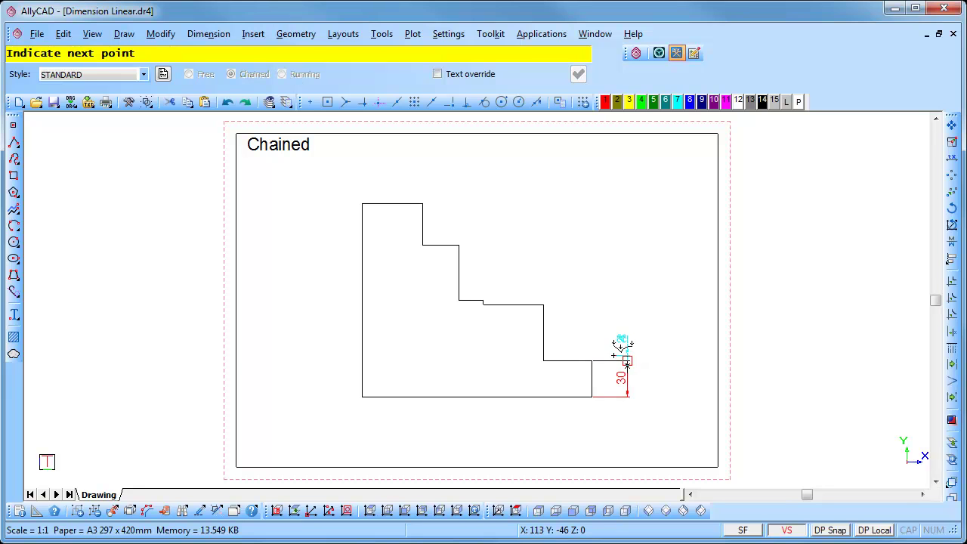
pyautogui.click(541, 303)
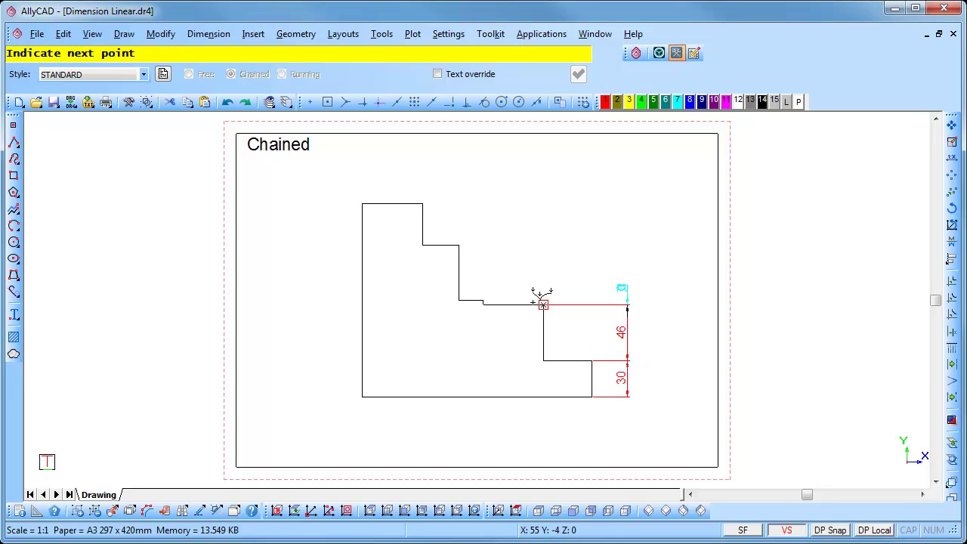
pyautogui.click(458, 246)
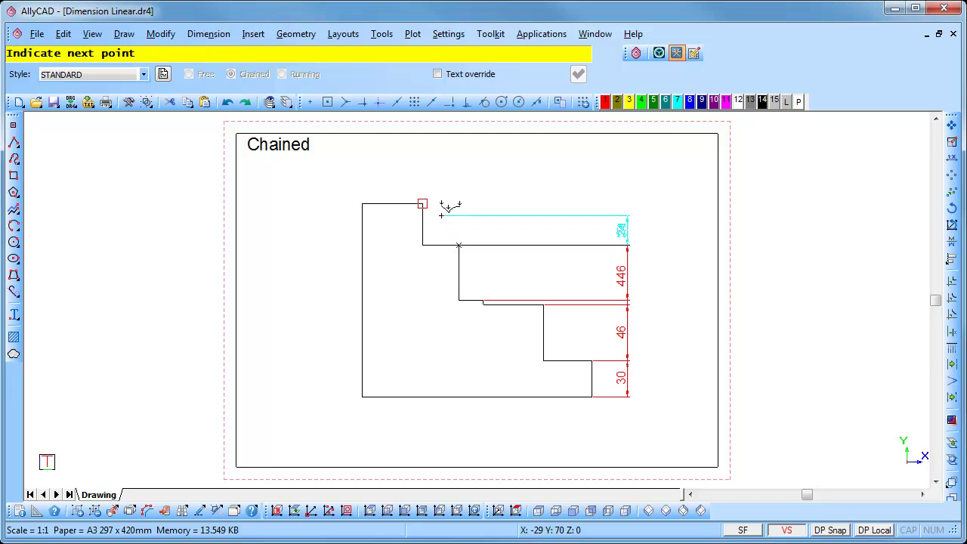
pyautogui.click(423, 204)
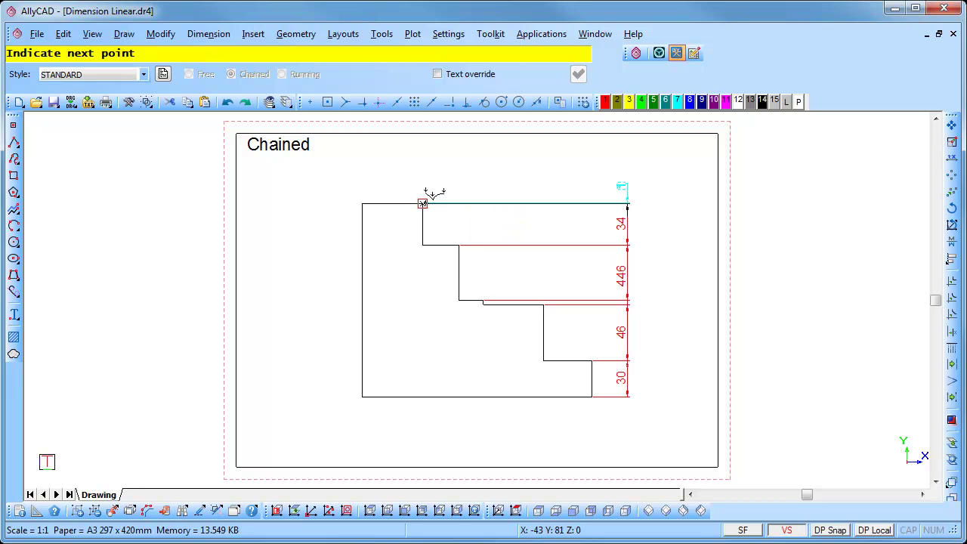
pyautogui.rightClick(424, 204)
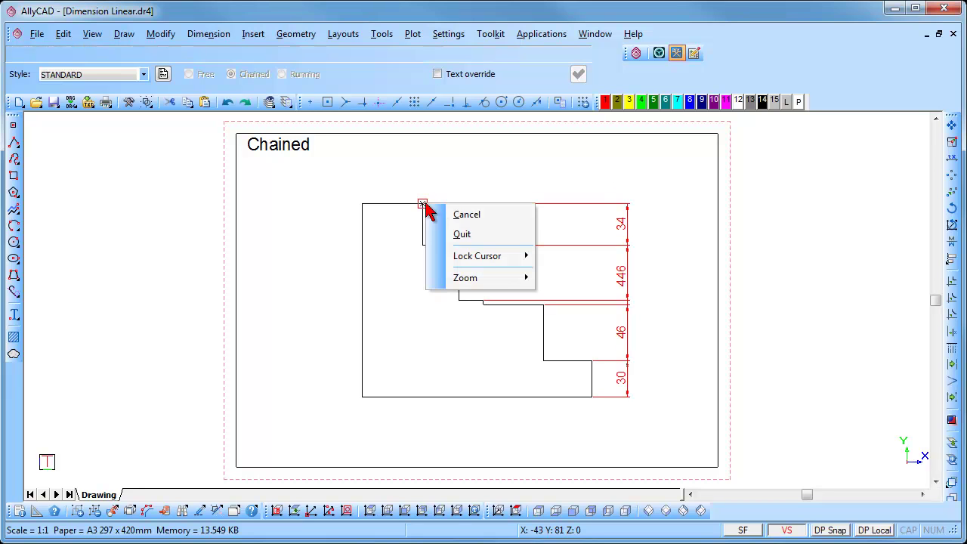
pyautogui.click(461, 233)
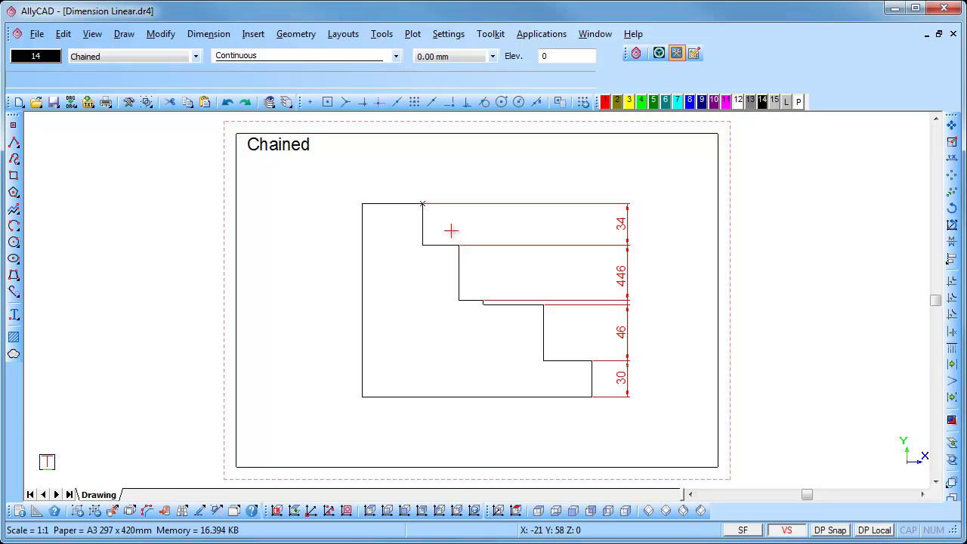
# - Stretch the tiny step dimension so its text clears the others and the middle one reads 46
pyautogui.click(611, 303)
pyautogui.click(627, 300)
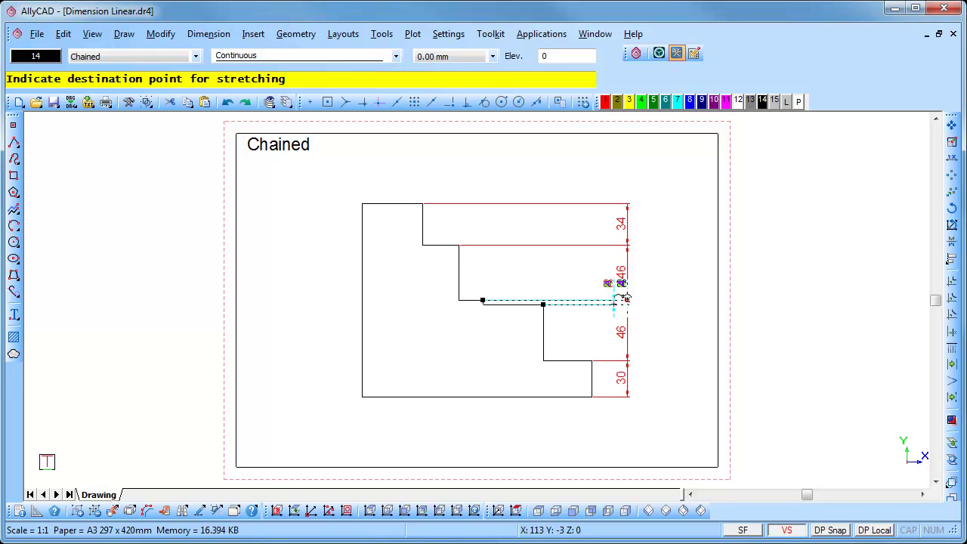
pyautogui.click(589, 302)
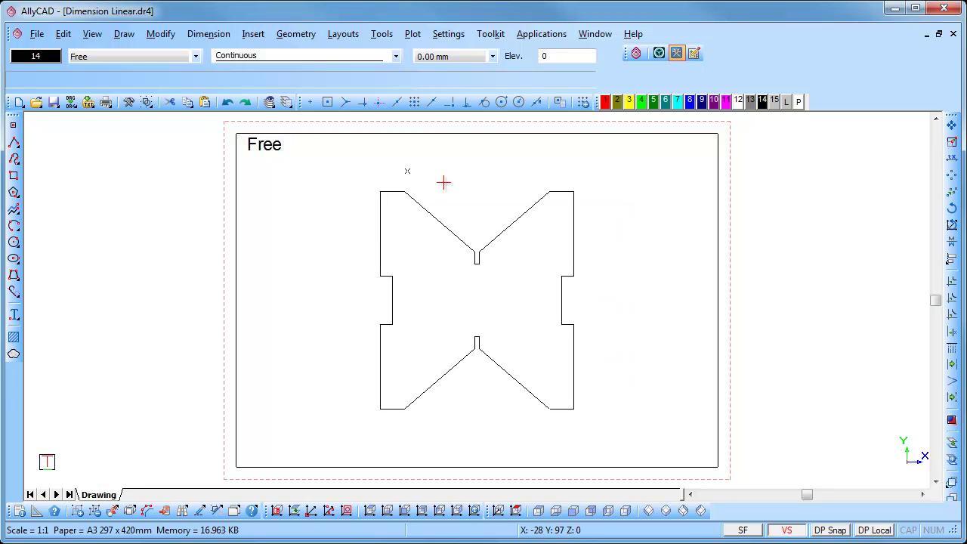
# - Add a free horizontal dimension of 120 across the top corners of the V
pyautogui.click(214, 36)
pyautogui.moveTo(222, 57)
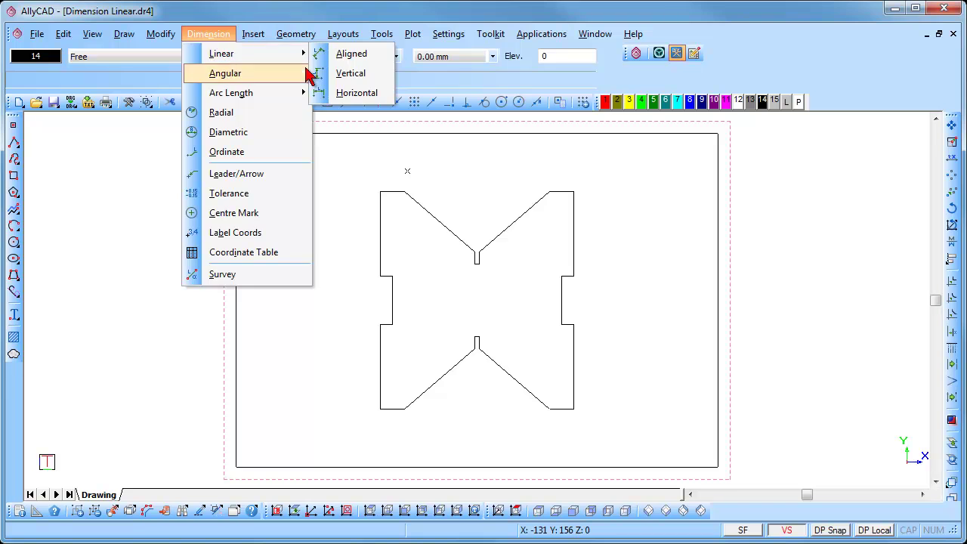
pyautogui.click(326, 92)
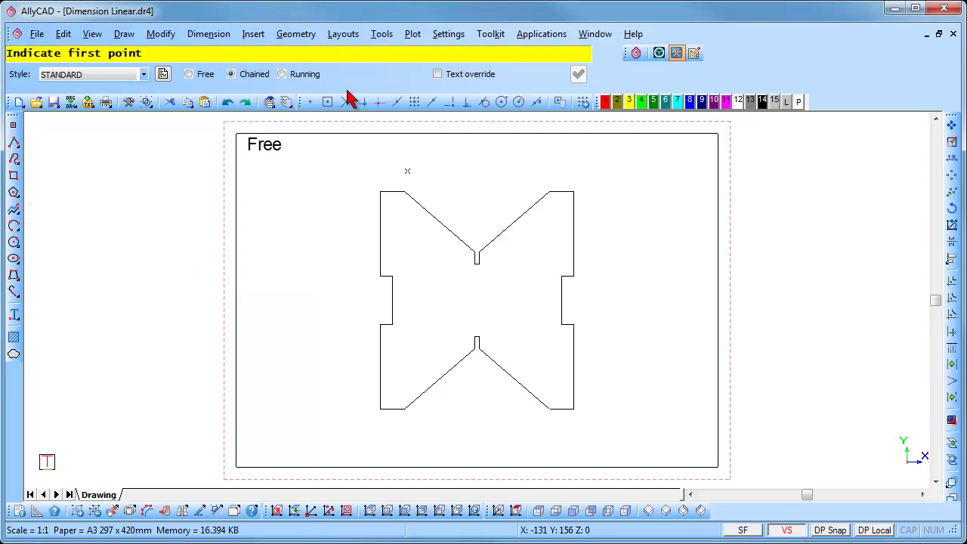
pyautogui.click(189, 75)
pyautogui.click(409, 170)
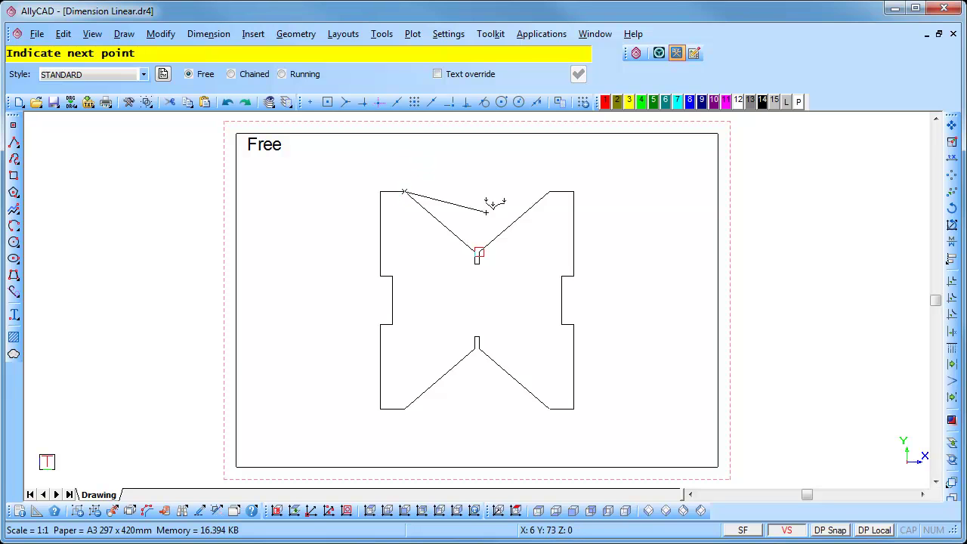
pyautogui.click(544, 189)
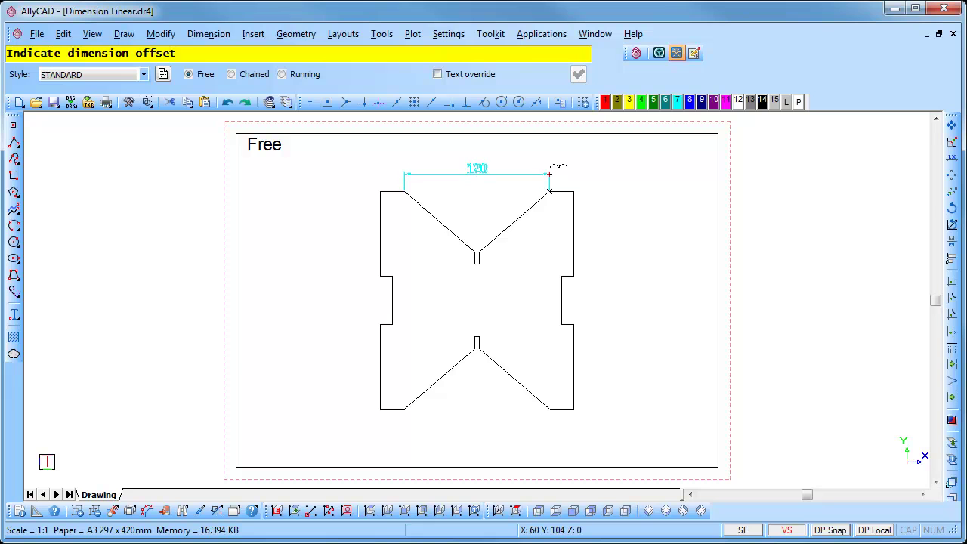
pyautogui.click(549, 165)
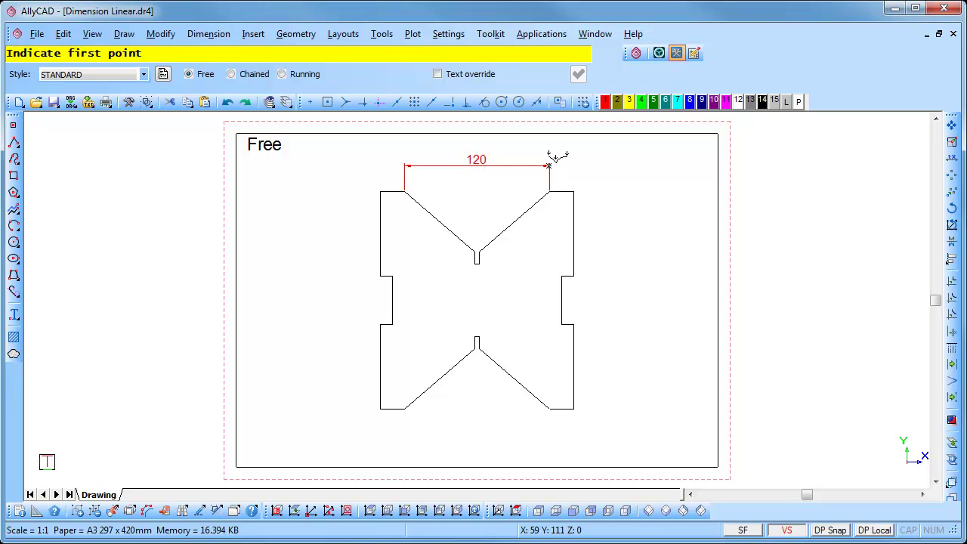
# - Dimension the upper notch as 4 and enable text override
pyautogui.click(476, 250)
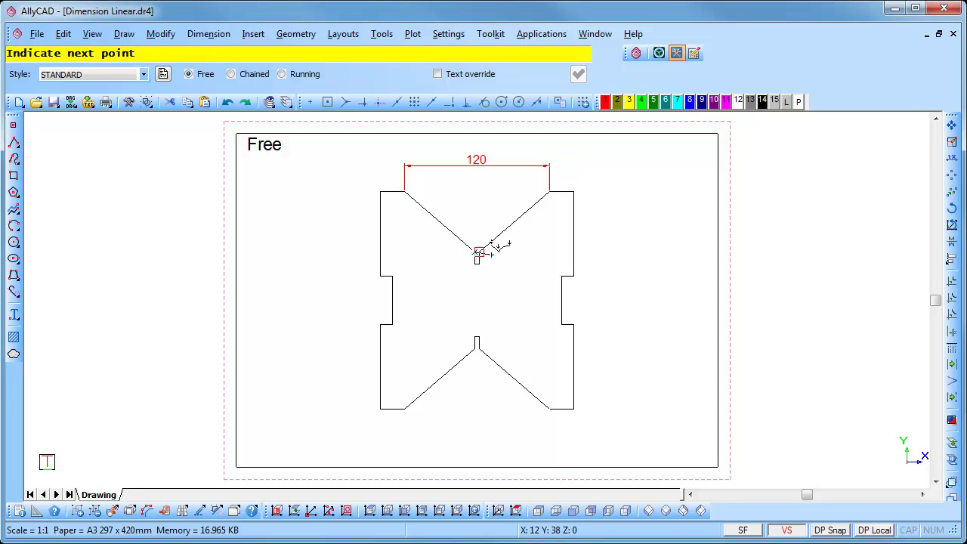
pyautogui.click(479, 254)
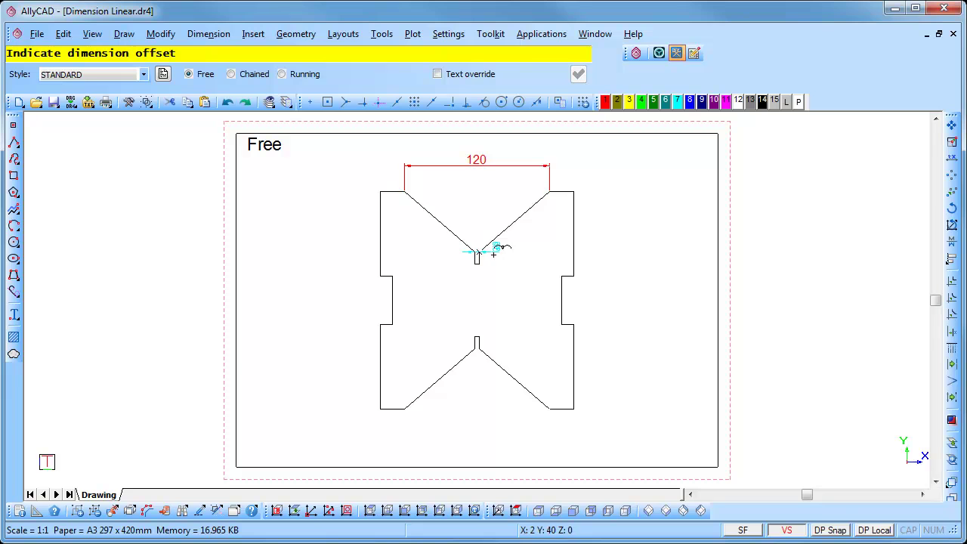
pyautogui.click(499, 203)
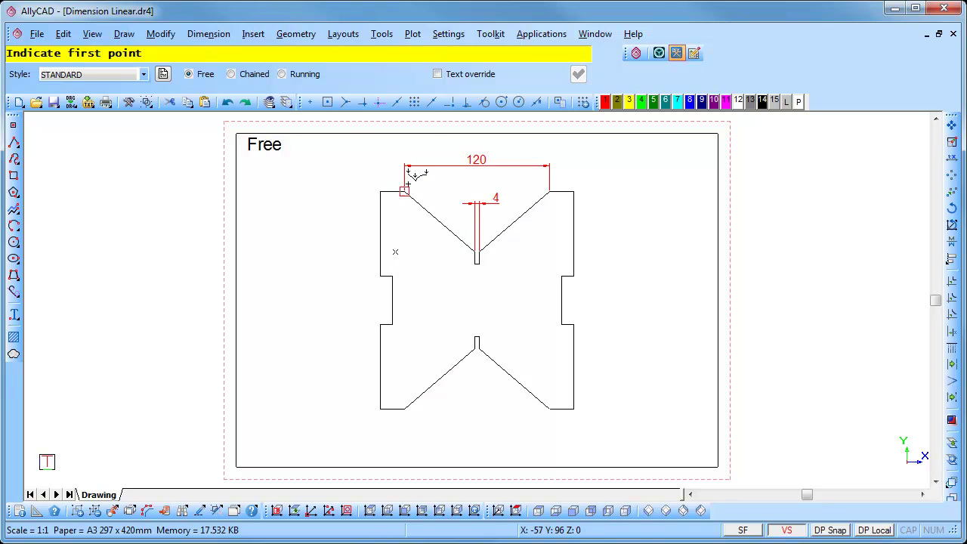
pyautogui.click(436, 74)
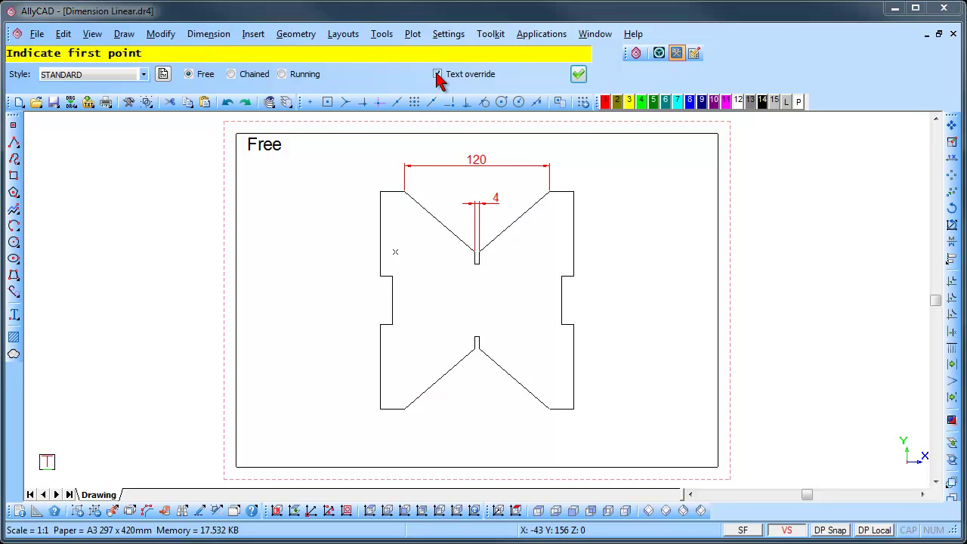
# - Dimension the left notch with override text 20 in place of the measured 10
pyautogui.click(578, 74)
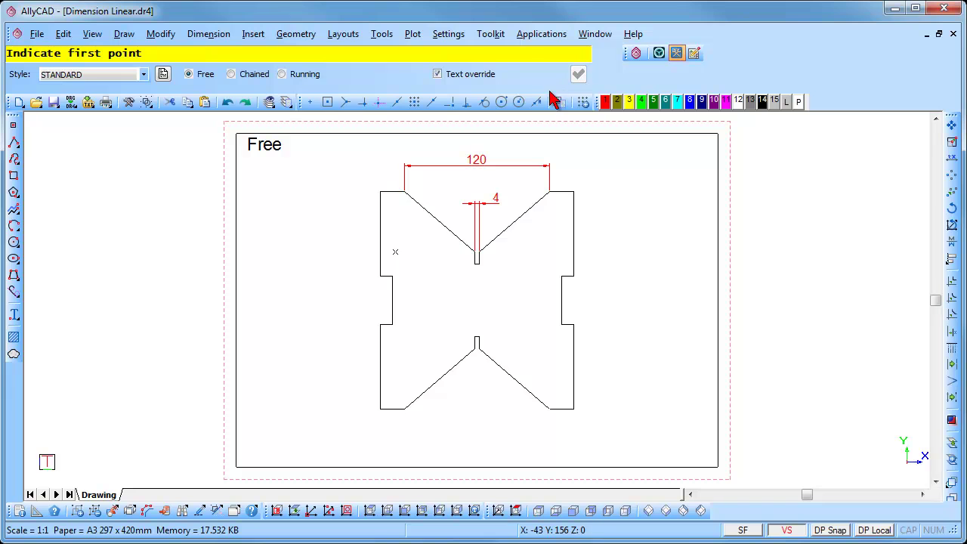
pyautogui.click(385, 265)
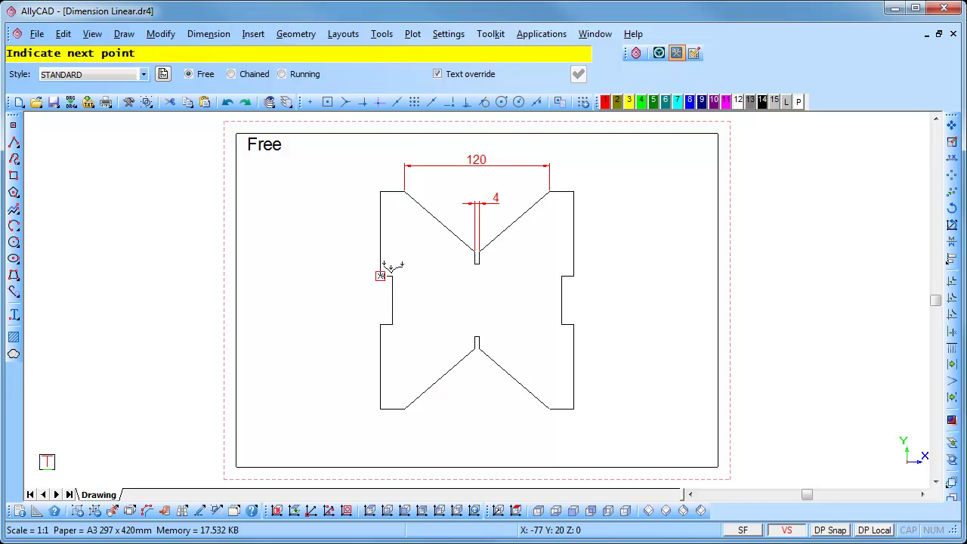
pyautogui.click(393, 273)
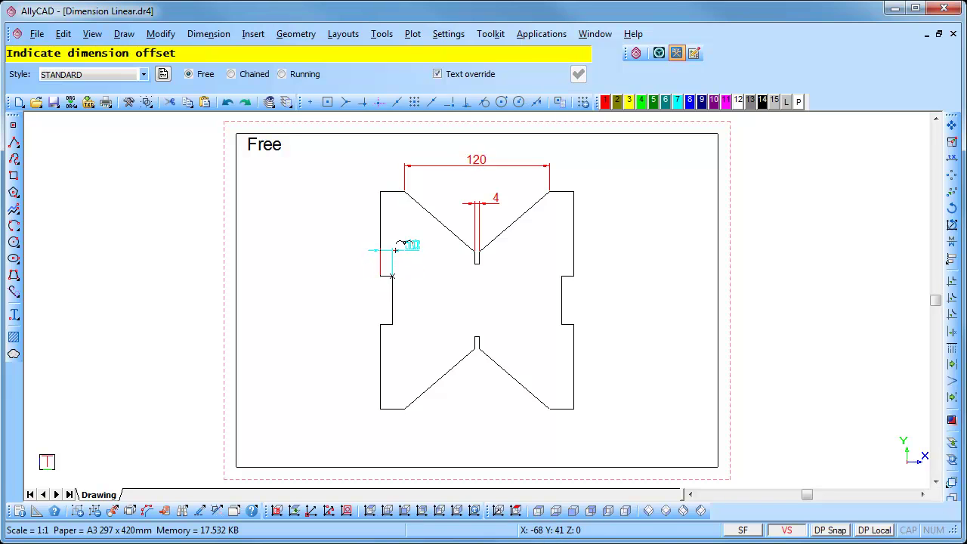
pyautogui.click(395, 250)
pyautogui.write('20')
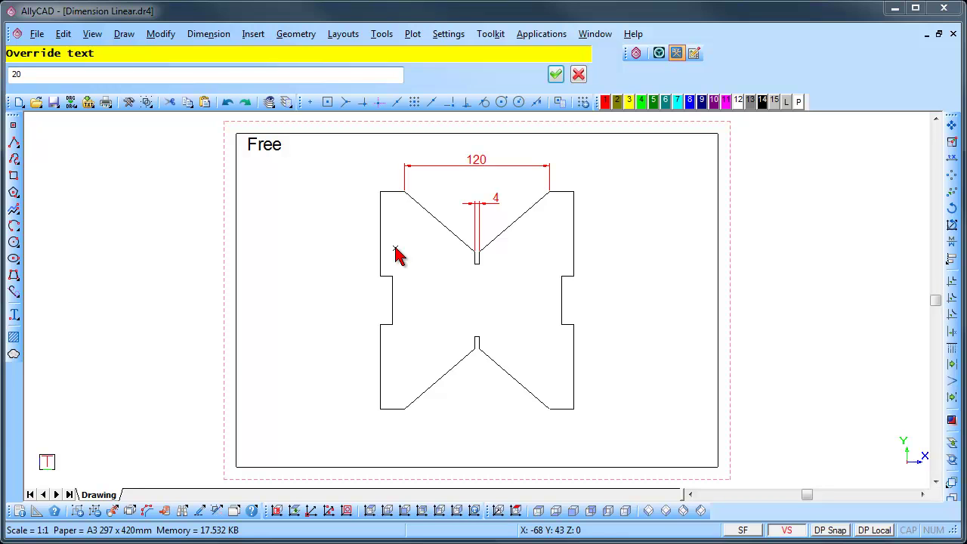
pyautogui.press('Return')
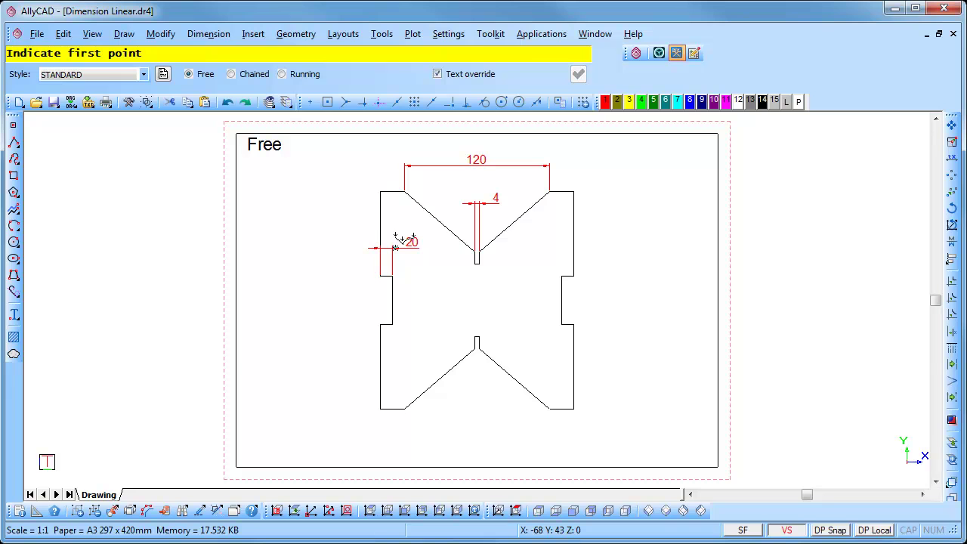
pyautogui.rightClick(427, 282)
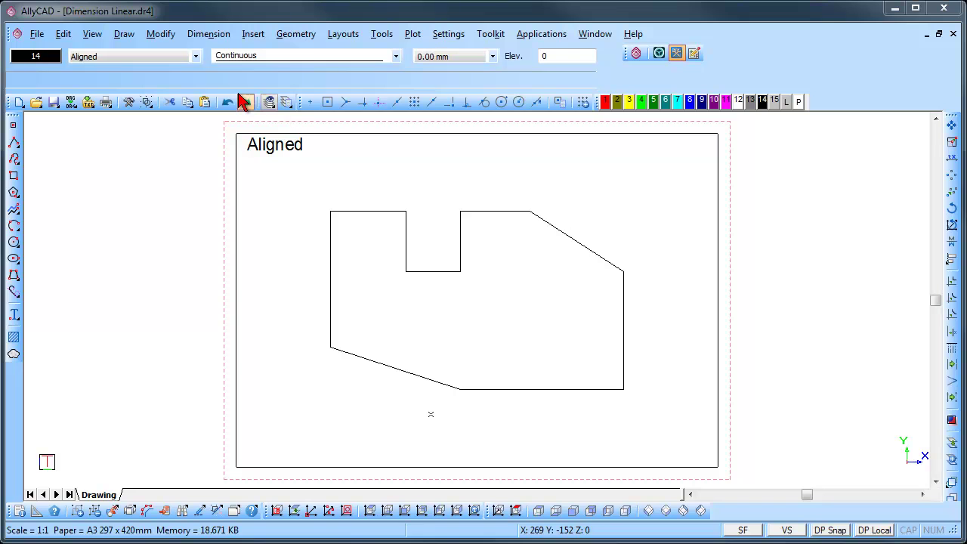
# - Add an aligned dimension of 92 along the upper sloped edge
pyautogui.click(211, 34)
pyautogui.moveTo(279, 54)
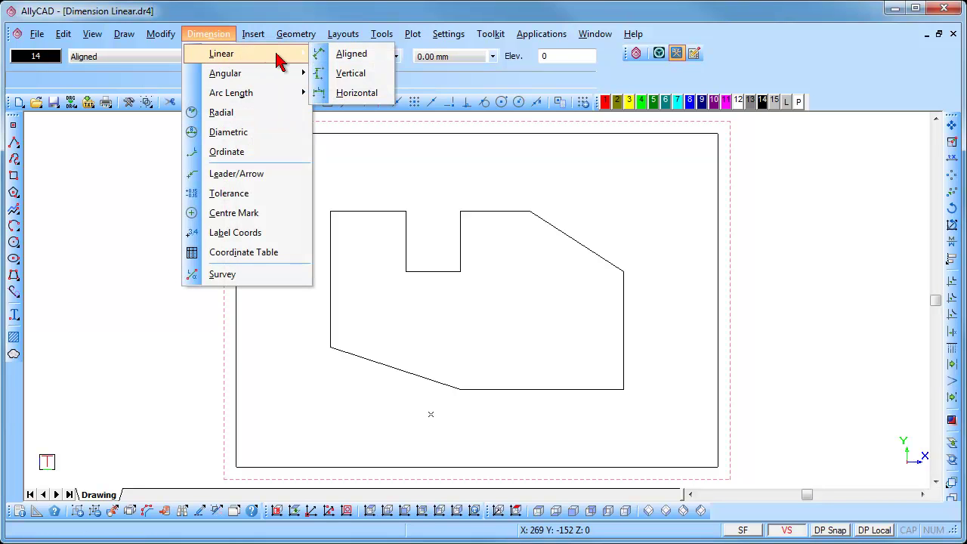
pyautogui.click(321, 53)
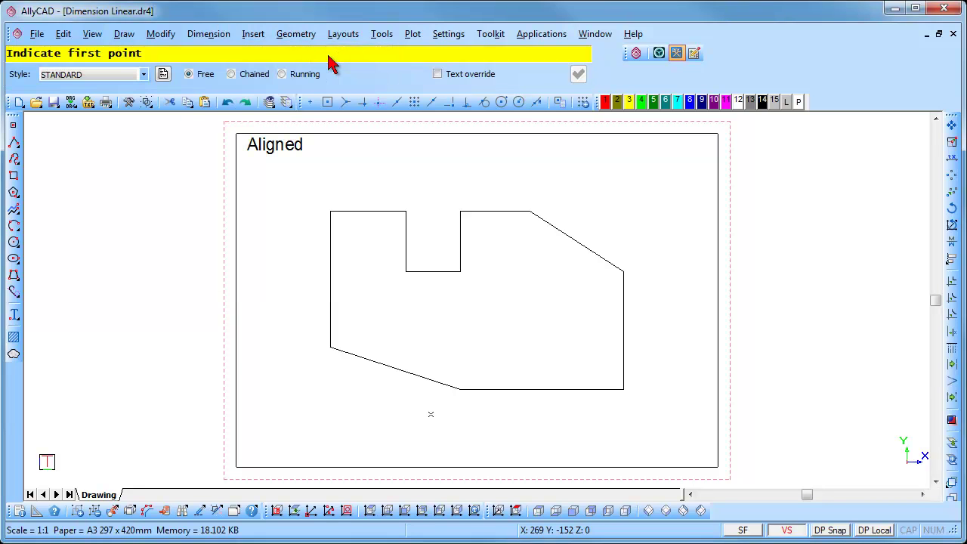
pyautogui.click(517, 198)
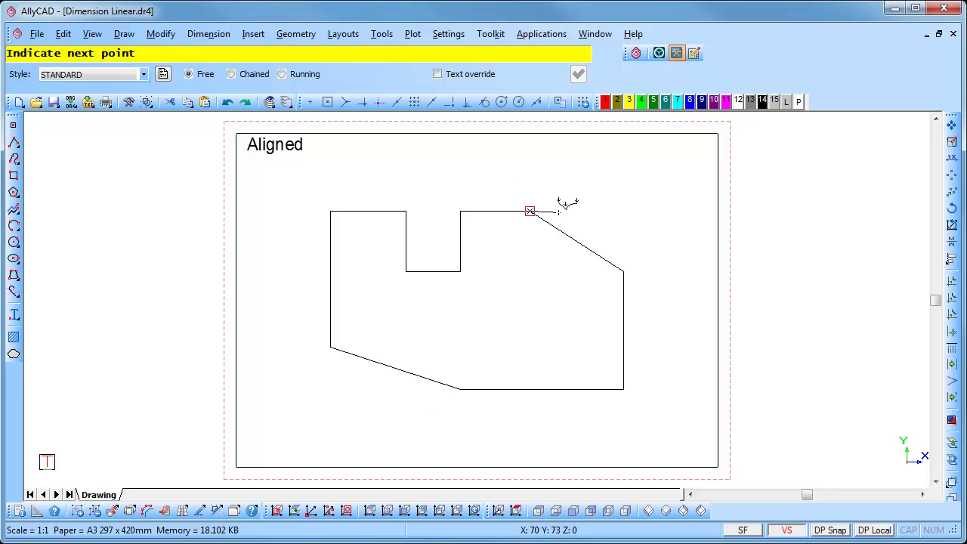
pyautogui.click(628, 257)
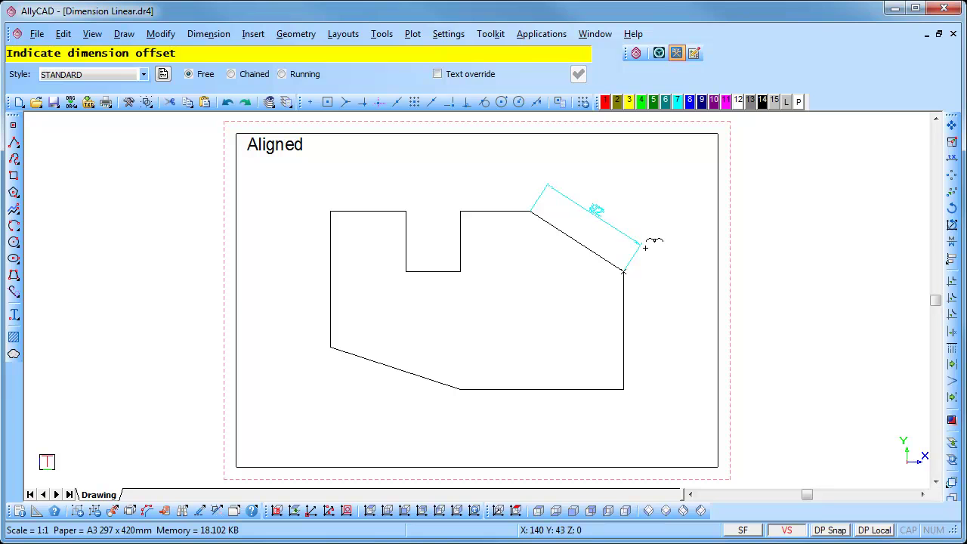
pyautogui.click(646, 248)
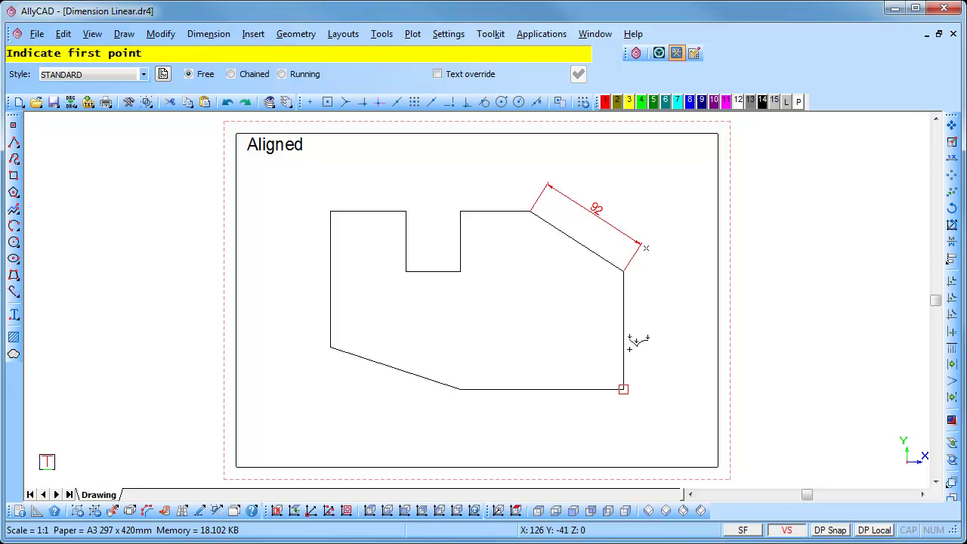
# - Add aligned dimensions of 135 along the base and 113 along the lower slope
pyautogui.click(625, 377)
pyautogui.click(480, 387)
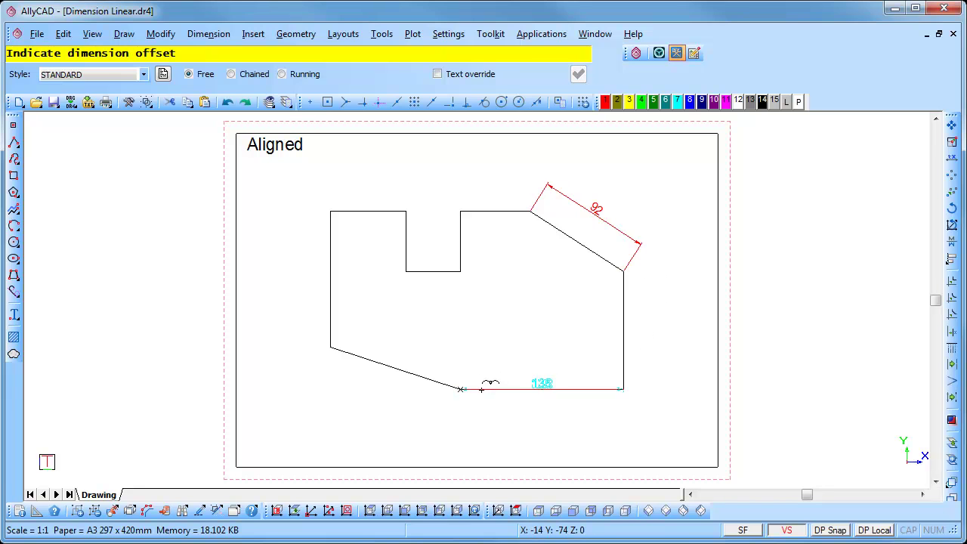
pyautogui.click(473, 415)
pyautogui.click(462, 388)
pyautogui.click(330, 347)
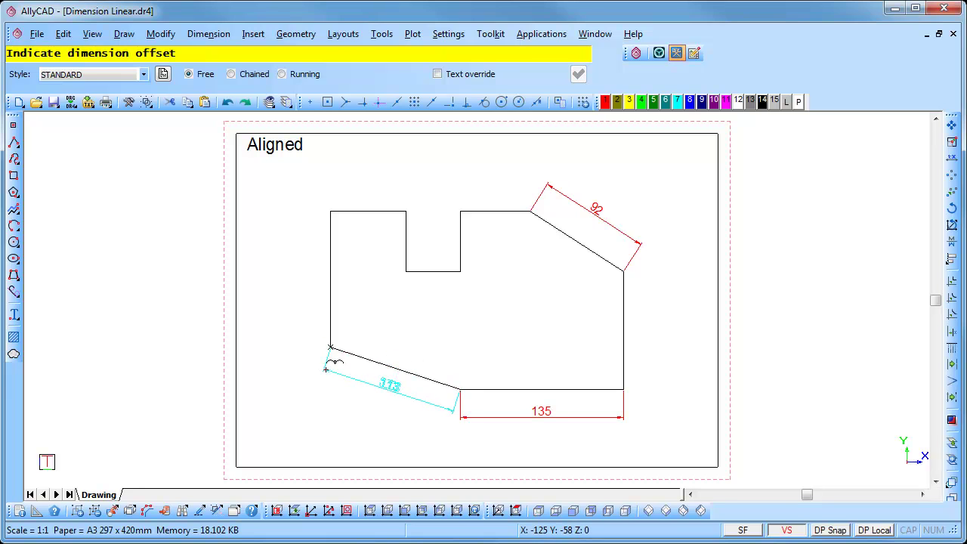
pyautogui.click(323, 375)
pyautogui.rightClick(406, 324)
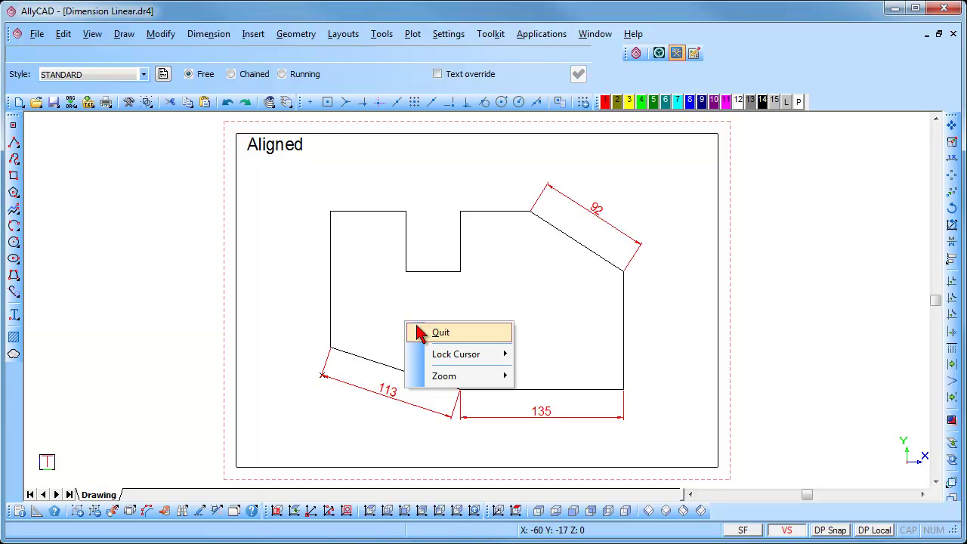
pyautogui.click(418, 331)
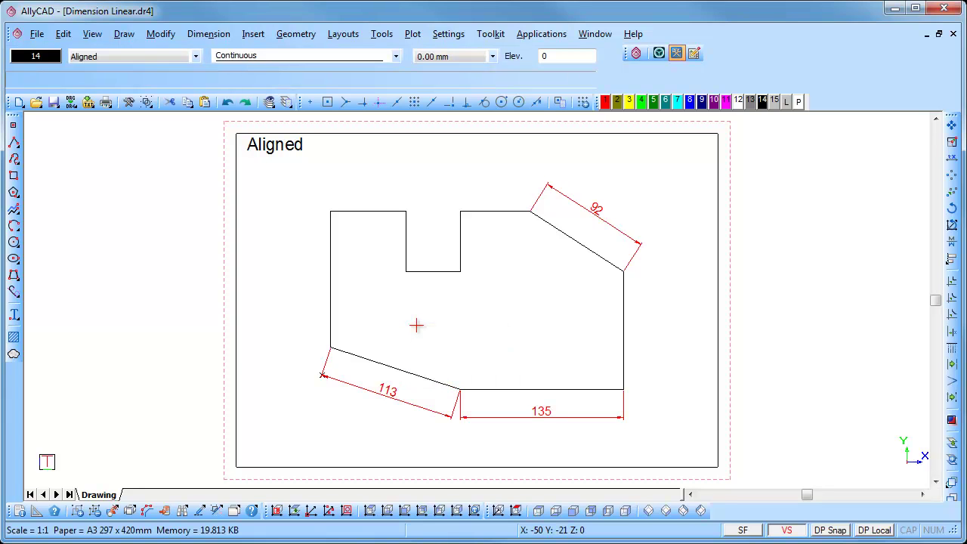